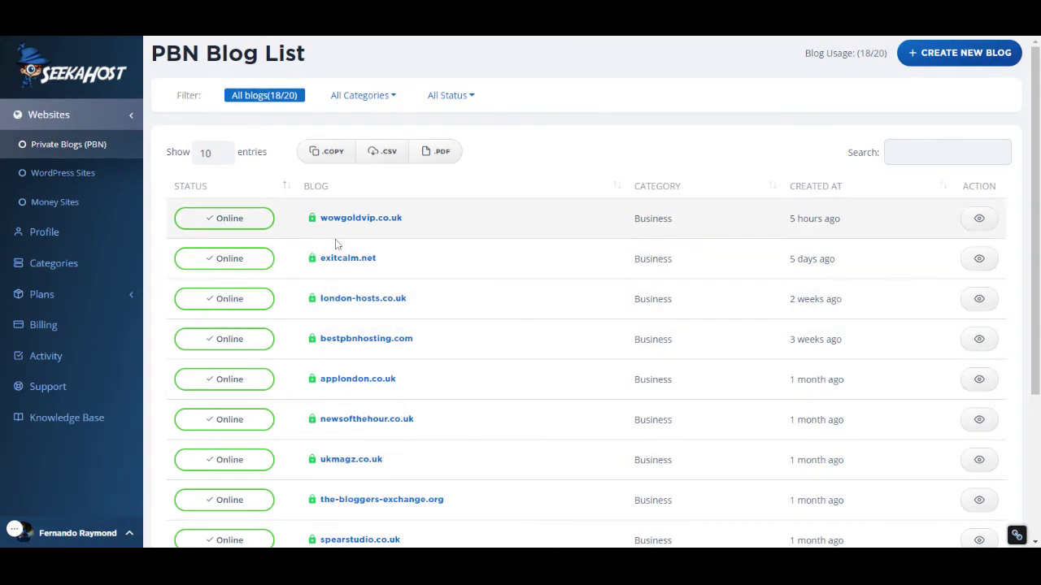
# Step: Find entrepreneurstoolkit.org on the second page of the PBN blog list and open its Clicky analytics settings
pyautogui.scroll(-3, 485, 281)
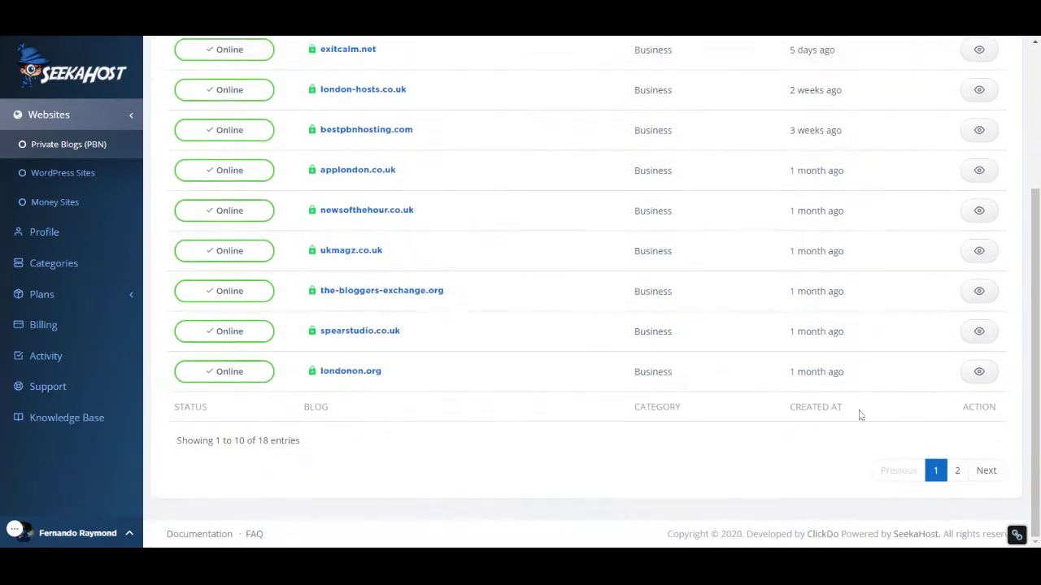
pyautogui.click(957, 470)
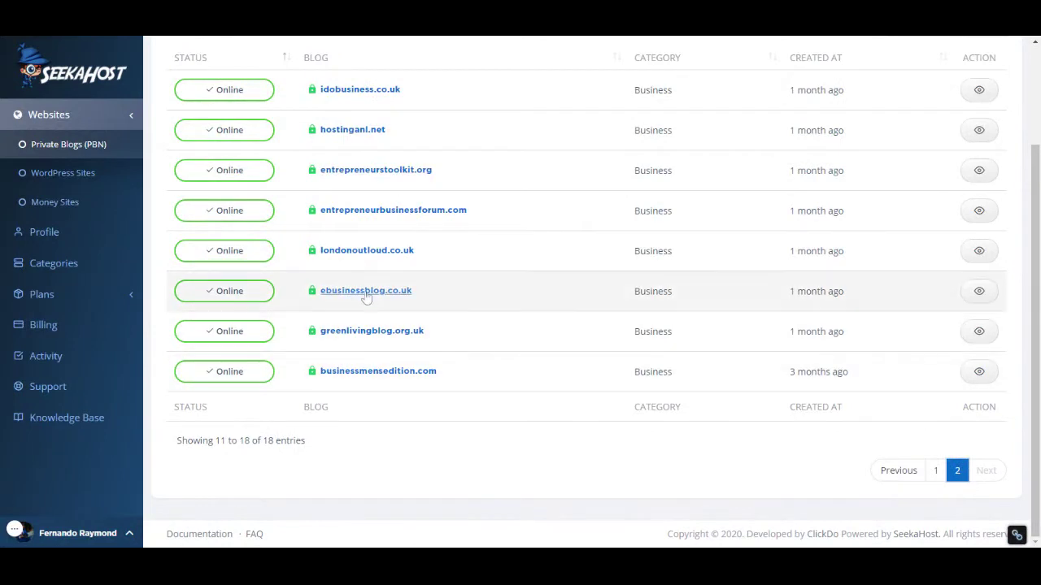
pyautogui.click(419, 175)
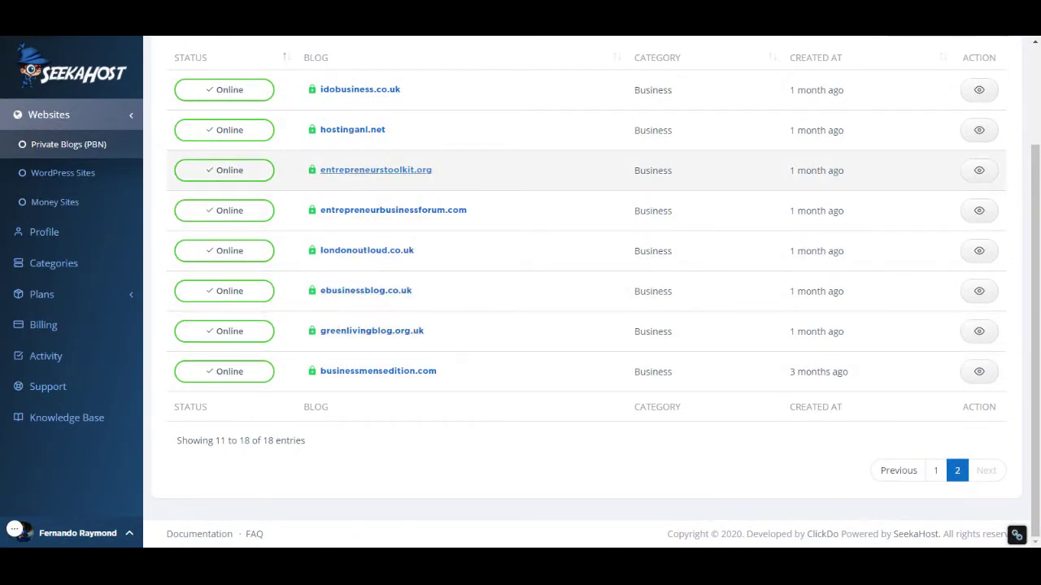
pyautogui.click(981, 174)
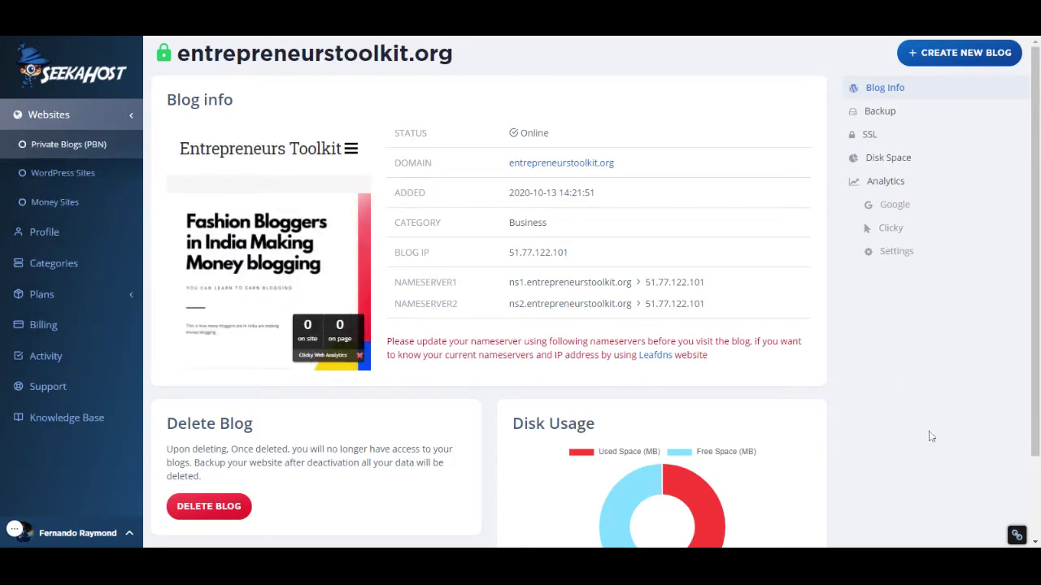
pyautogui.click(888, 228)
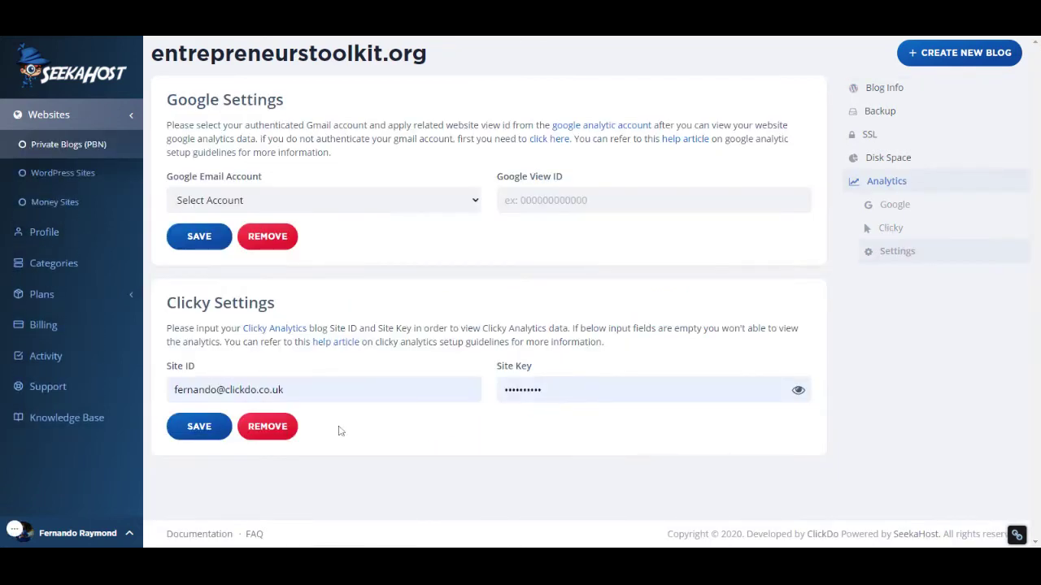
# Step: Switch to Clicky and open the preferences of the Entrepreneurs Toolkit site
pyautogui.moveTo(284, 390); pyautogui.dragTo(89, 389)
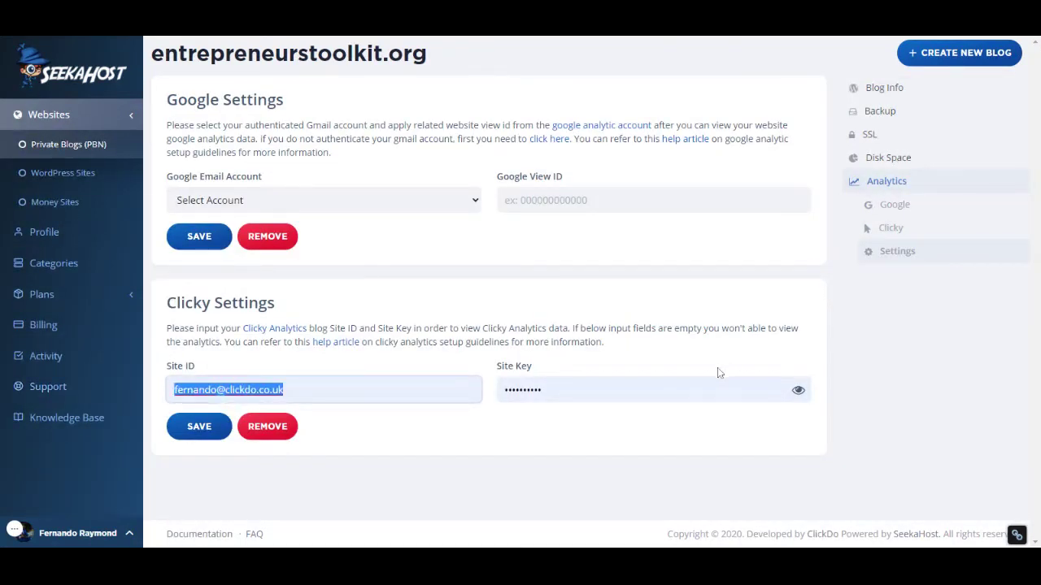
pyautogui.click(833, 36)
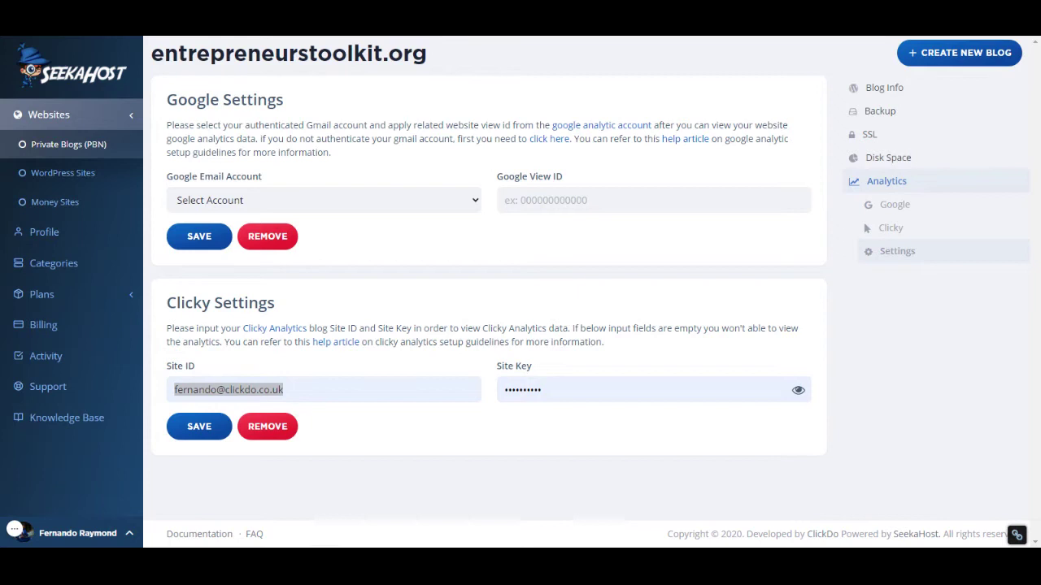
pyautogui.press('Return')
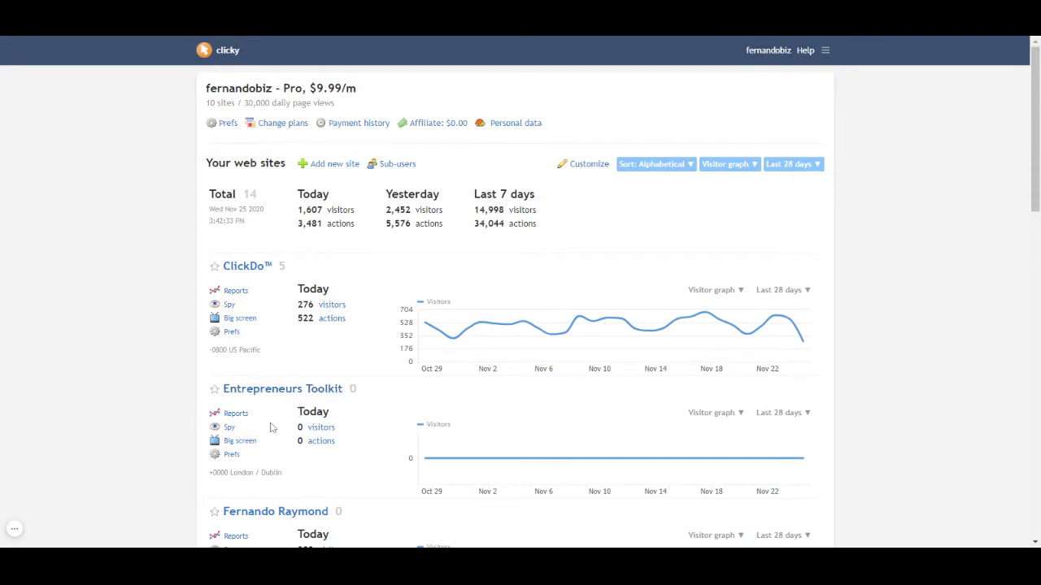
pyautogui.click(232, 455)
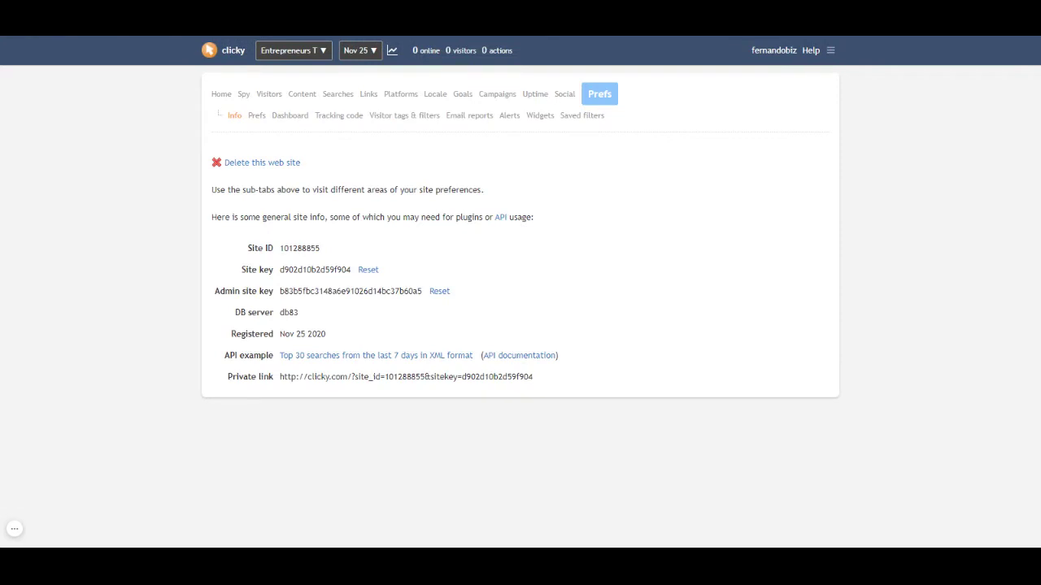
# Step: Open the Entrepreneurs Toolkit site's tracking code and select the whole script
pyautogui.click(342, 115)
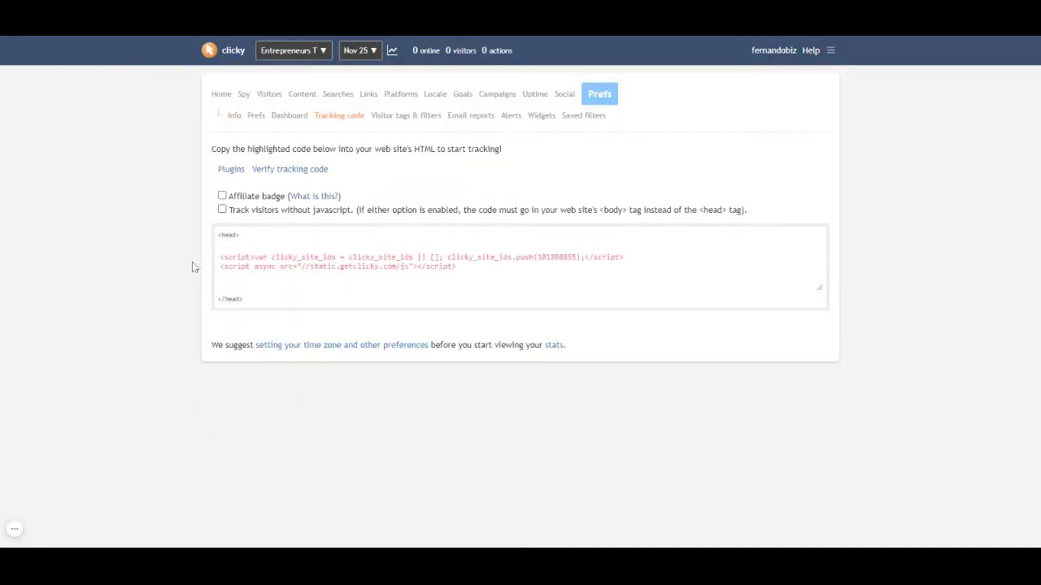
pyautogui.click(221, 259)
pyautogui.moveTo(221, 259); pyautogui.dragTo(460, 267)
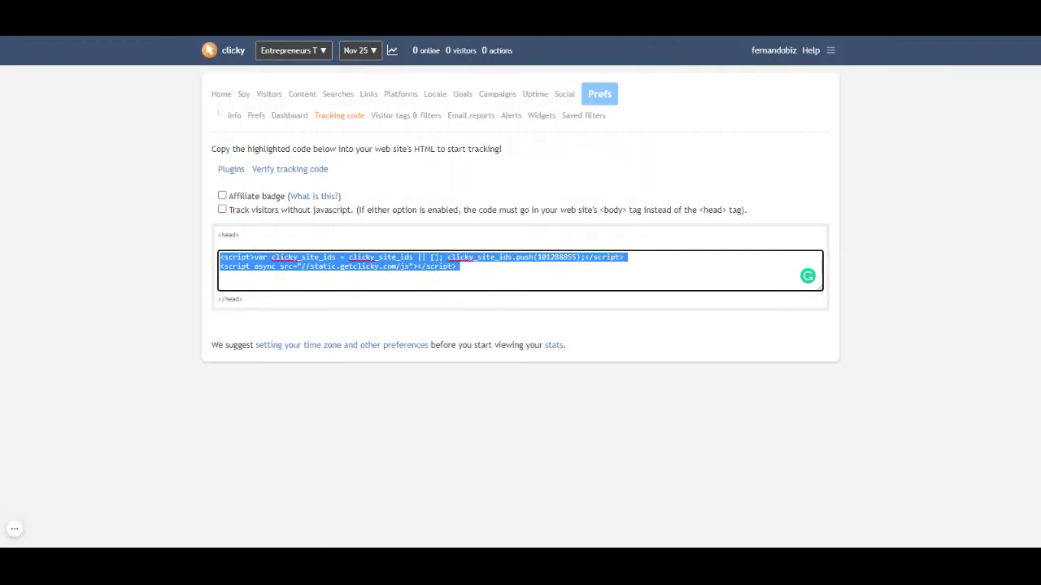
pyautogui.moveTo(459, 266); pyautogui.dragTo(221, 258)
# Step: Switch back to SeekaHost and check which Site ID and Site Key fields the blog's Clicky settings require
pyautogui.click(353, 42)
pyautogui.hotkey('ctrl', 'Tab')
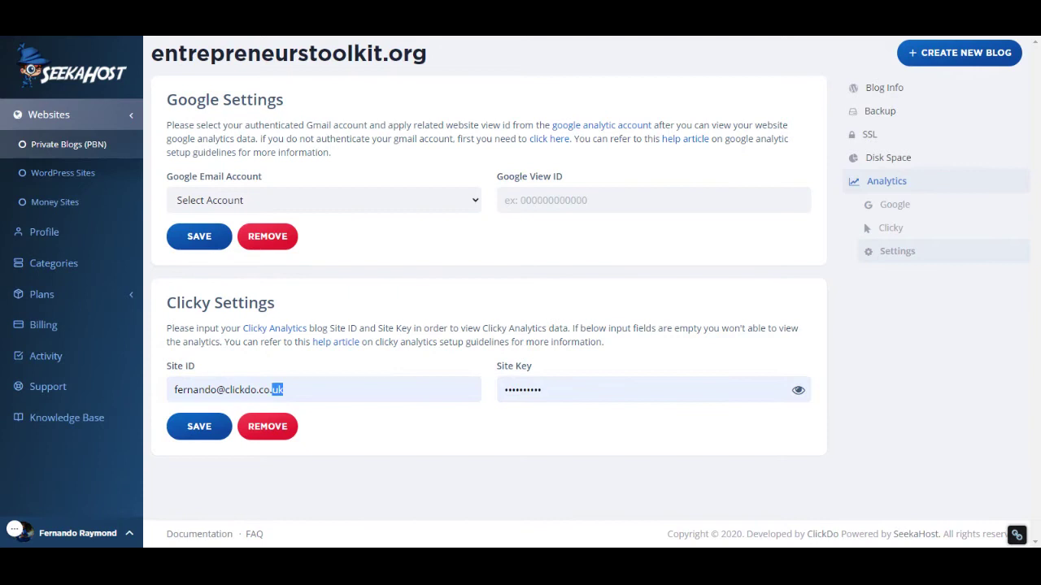
pyautogui.moveTo(272, 390); pyautogui.dragTo(174, 390)
pyautogui.press('Tab')
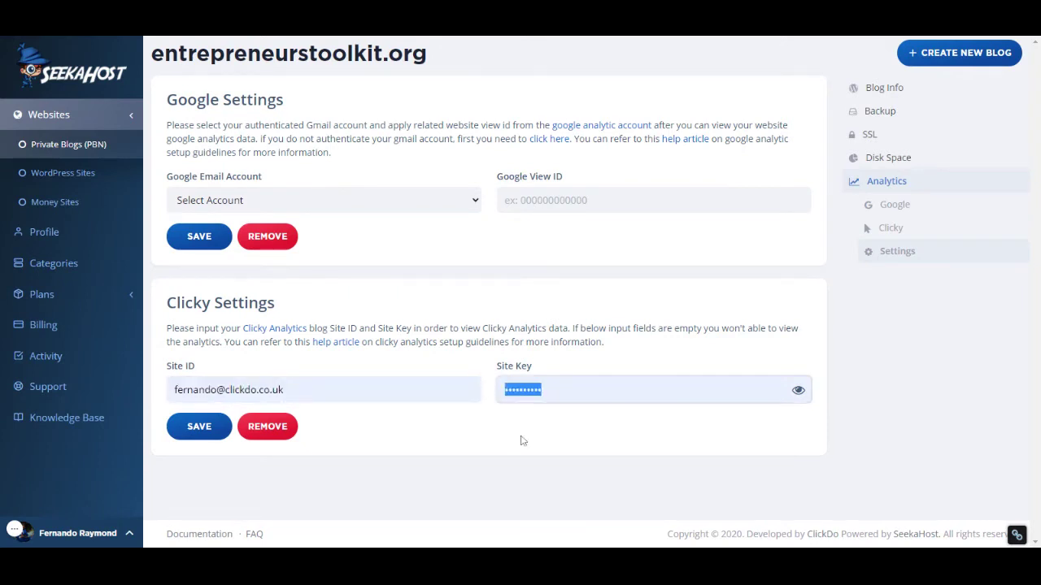
pyautogui.click(973, 358)
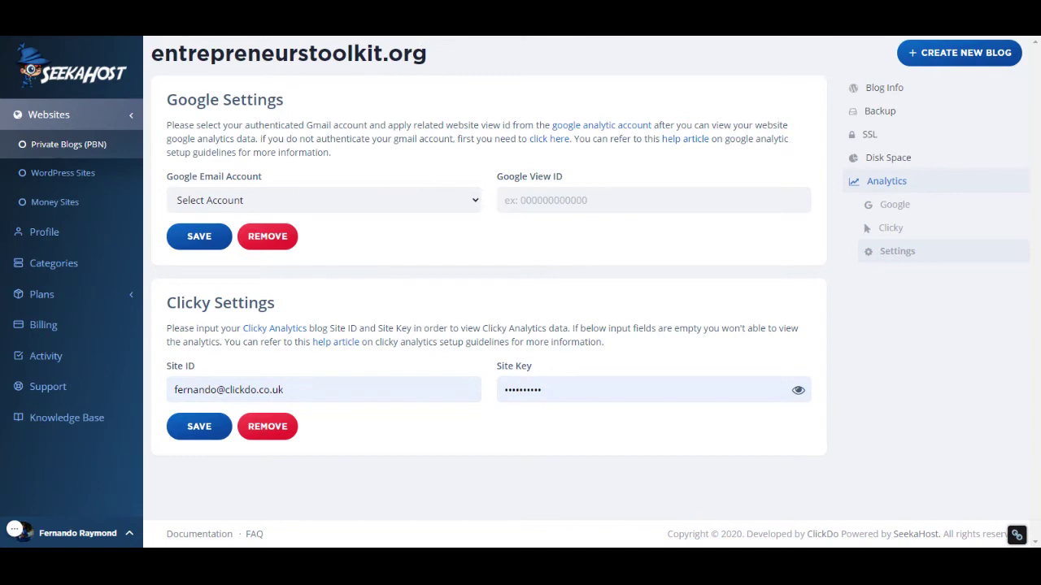
# Step: Switch to Clicky and select the site key in the Entrepreneurs Toolkit site's general info
pyautogui.hotkey('ctrl', 'Tab')
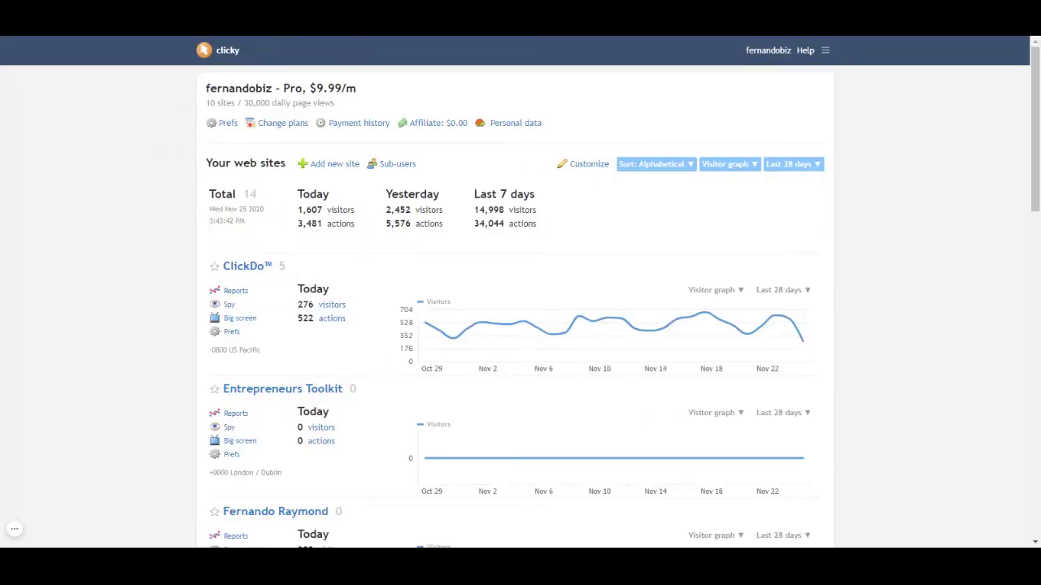
pyautogui.click(229, 457)
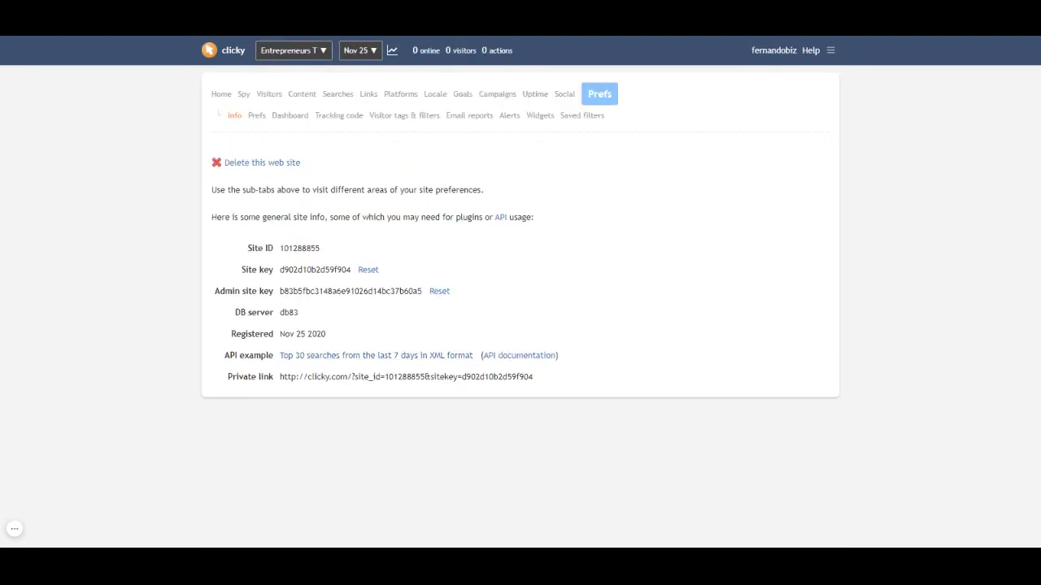
pyautogui.moveTo(280, 249); pyautogui.dragTo(351, 271)
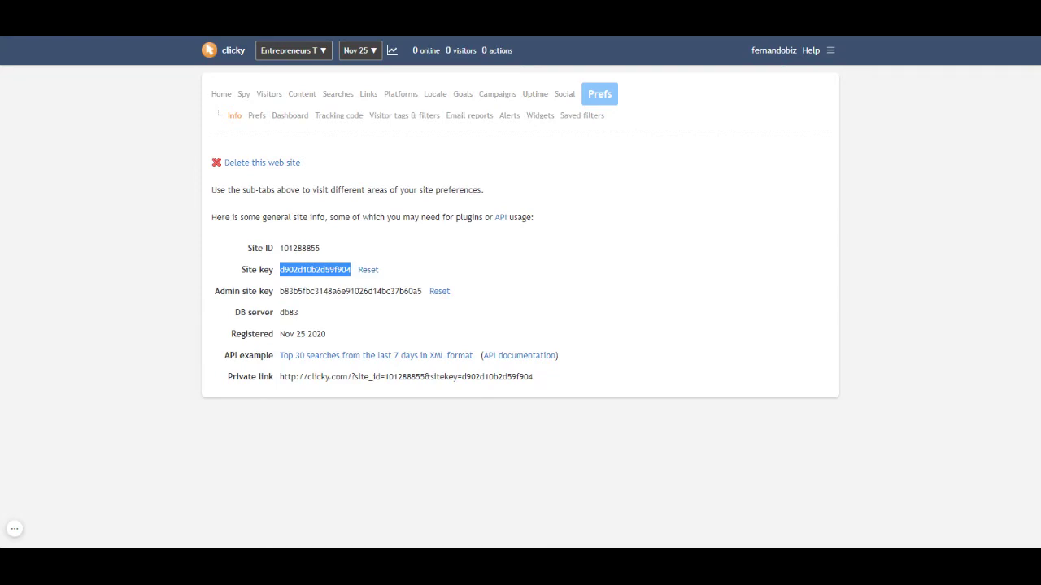
pyautogui.click(877, 39)
pyautogui.hotkey('alt', 'Tab')
# Step: Copy the site ID from Clicky and paste it over the Site ID in the blog's Clicky settings in SeekaHost
pyautogui.moveTo(280, 249); pyautogui.dragTo(320, 249)
pyautogui.hotkey('ctrl', 'c')
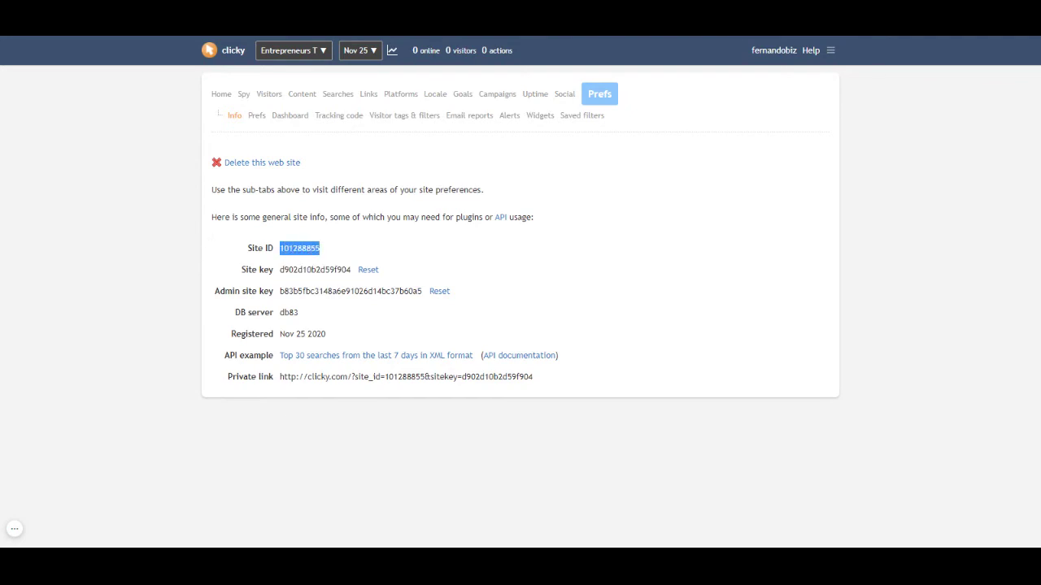
pyautogui.click(31, 38)
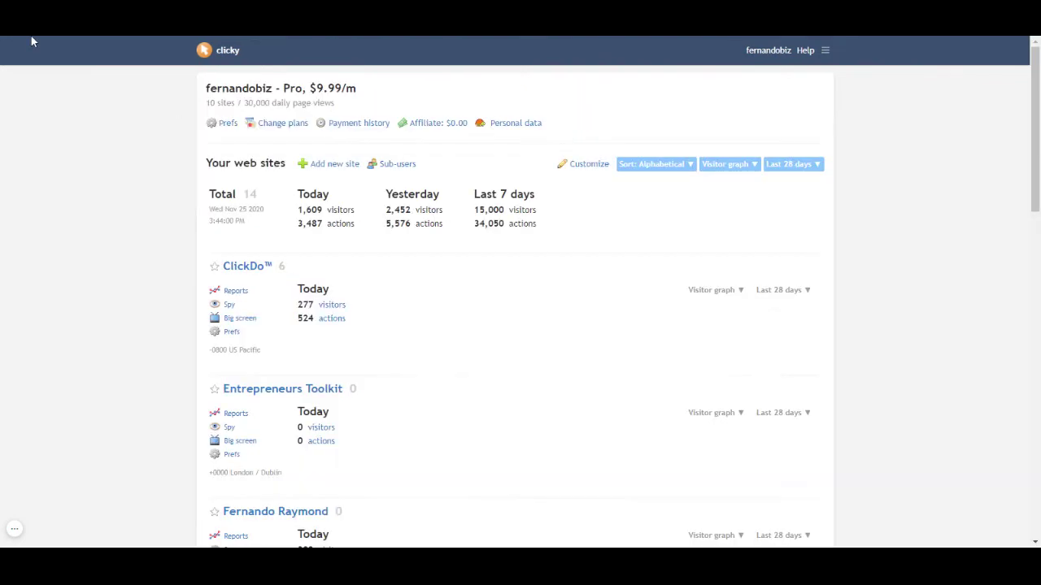
pyautogui.click(31, 37)
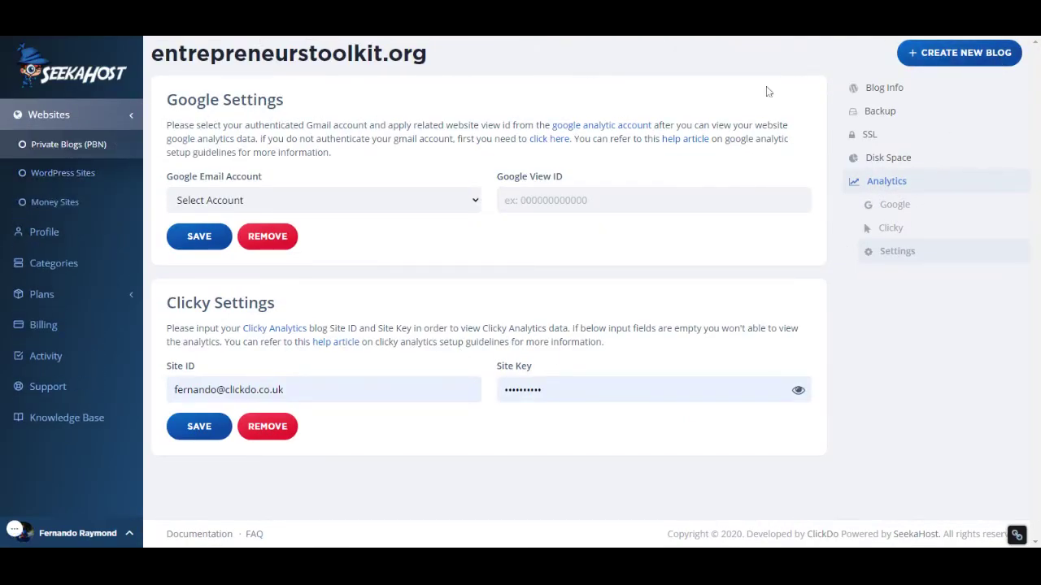
pyautogui.moveTo(312, 391); pyautogui.dragTo(114, 410)
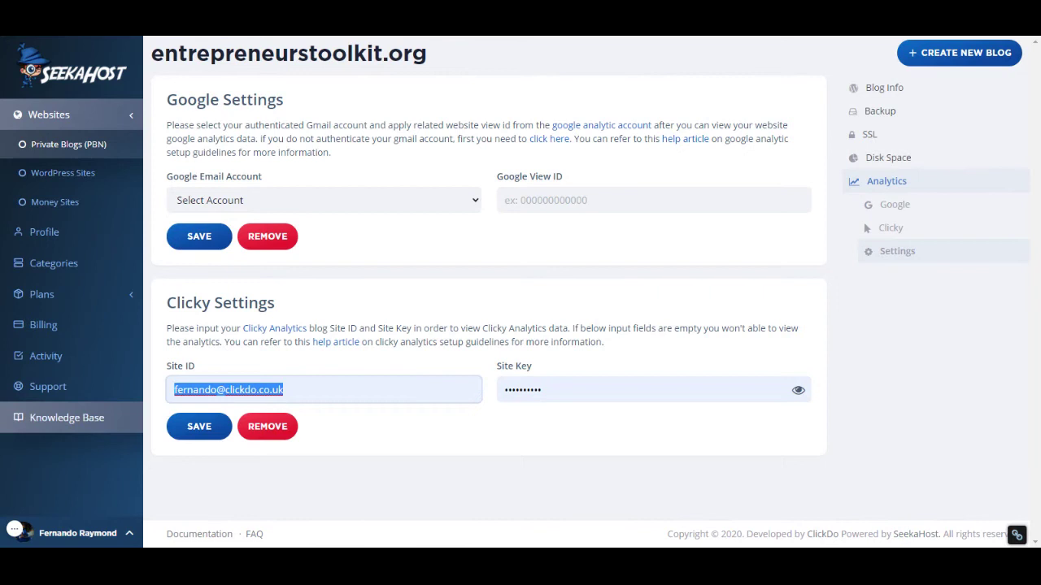
pyautogui.hotkey('ctrl', 'v')
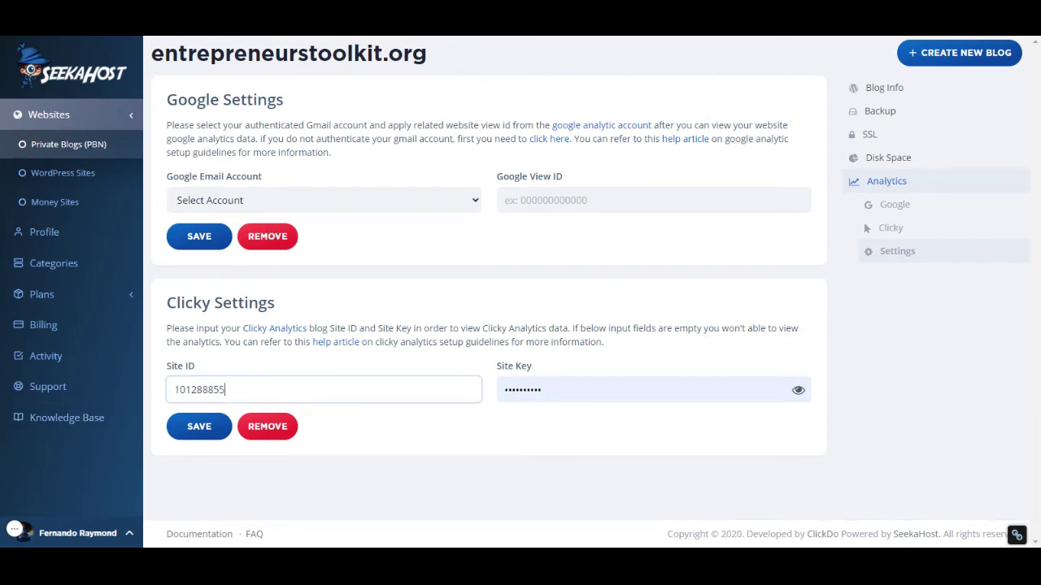
# Step: Paste the Clicky site key into the Site Key field, reveal it to check it, and save the Clicky settings
pyautogui.hotkey('alt', 'Tab')
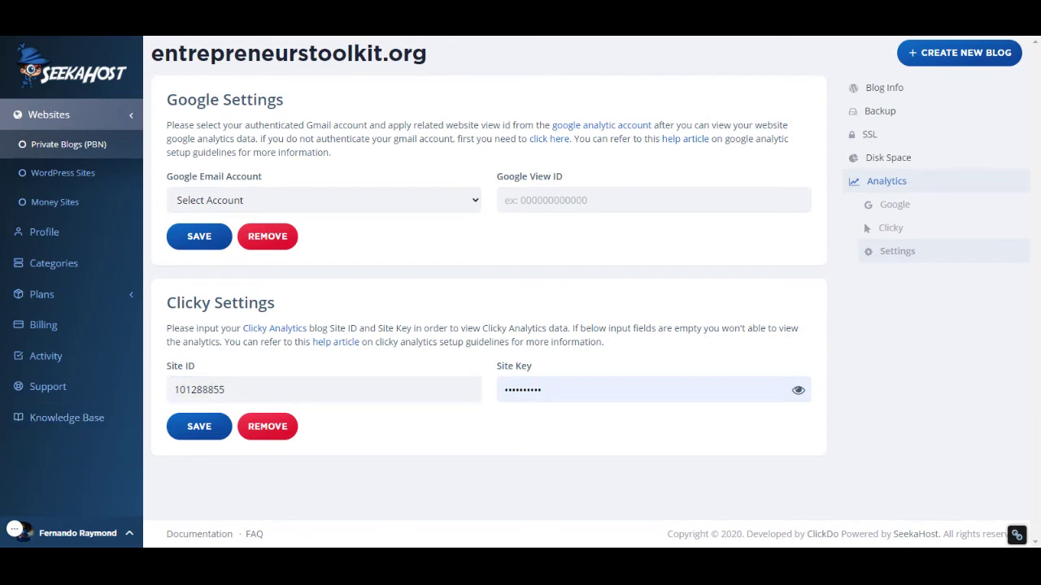
pyautogui.hotkey('shift', 'Tab')
pyautogui.press('Tab')
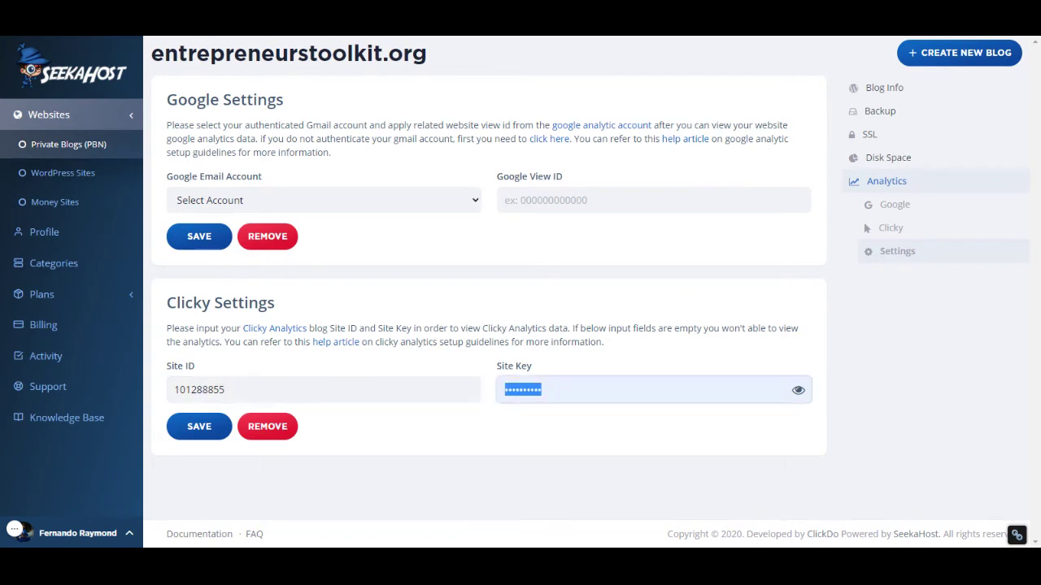
pyautogui.hotkey('ctrl', 'v')
pyautogui.click(799, 391)
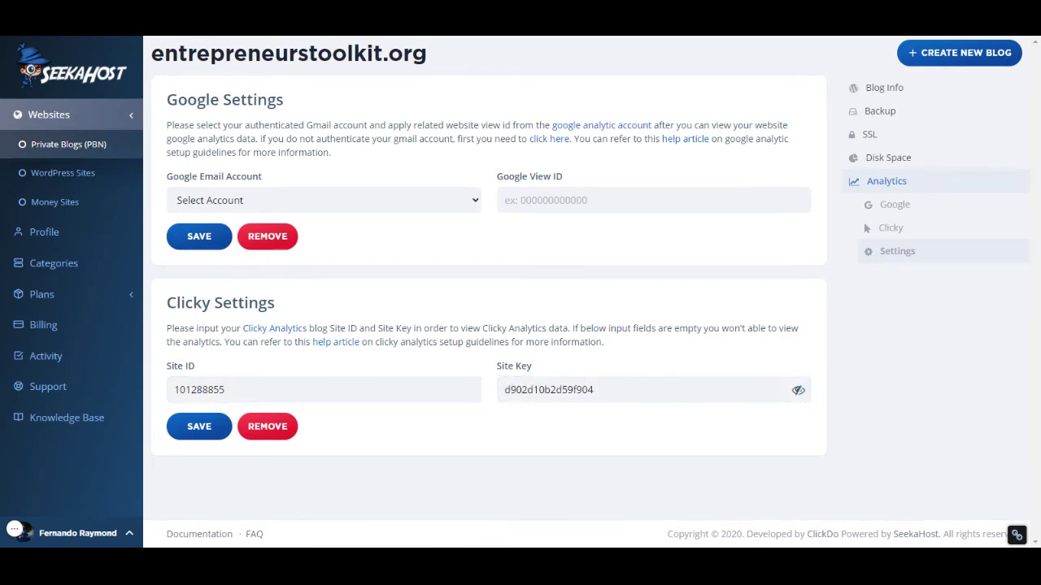
pyautogui.click(209, 437)
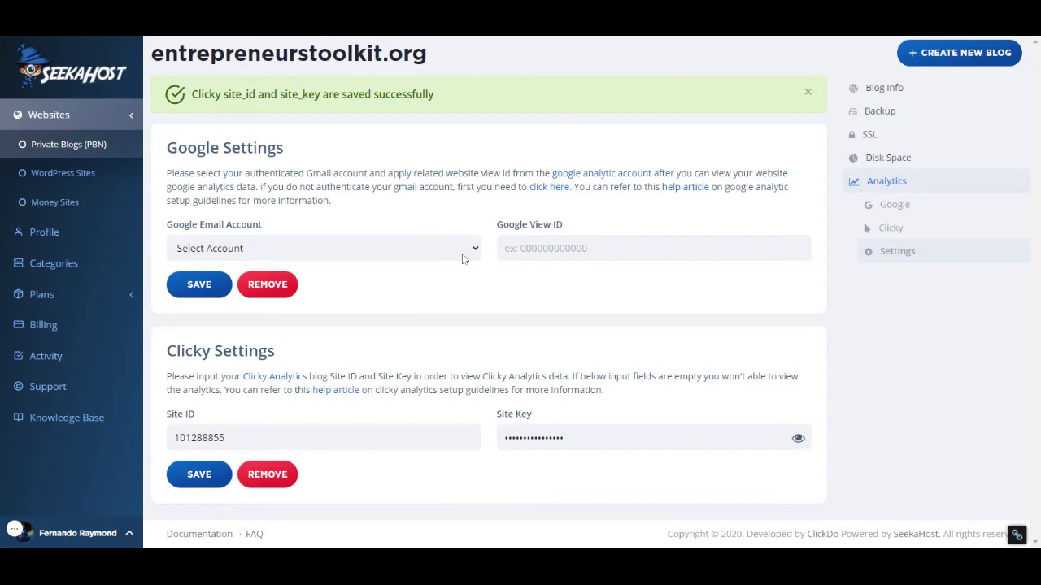
# Step: View the blog's Clicky statistics, and open the Clicky statistics of the fifth site in the Money Sites list
pyautogui.click(894, 230)
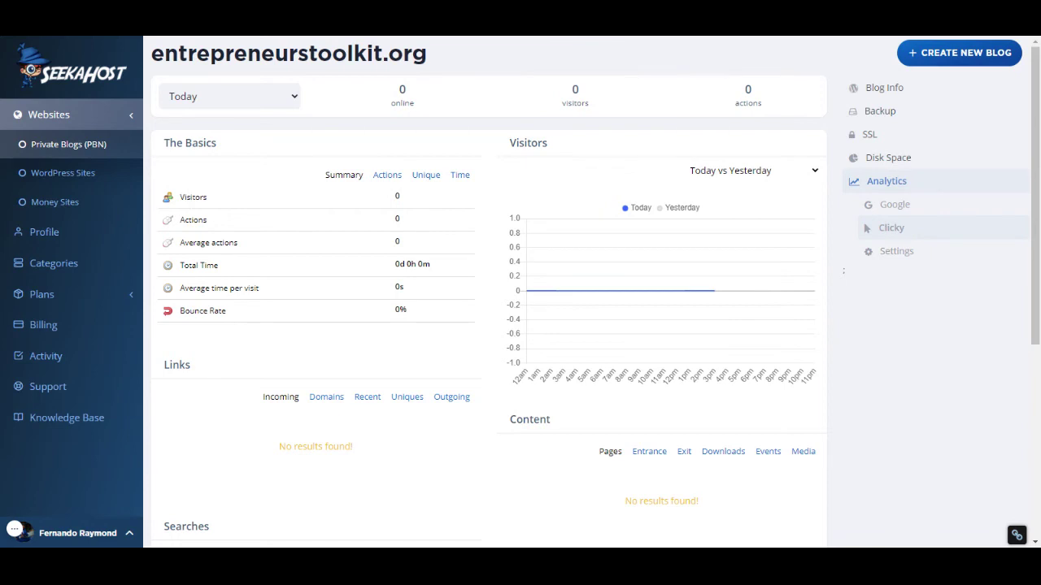
pyautogui.click(73, 215)
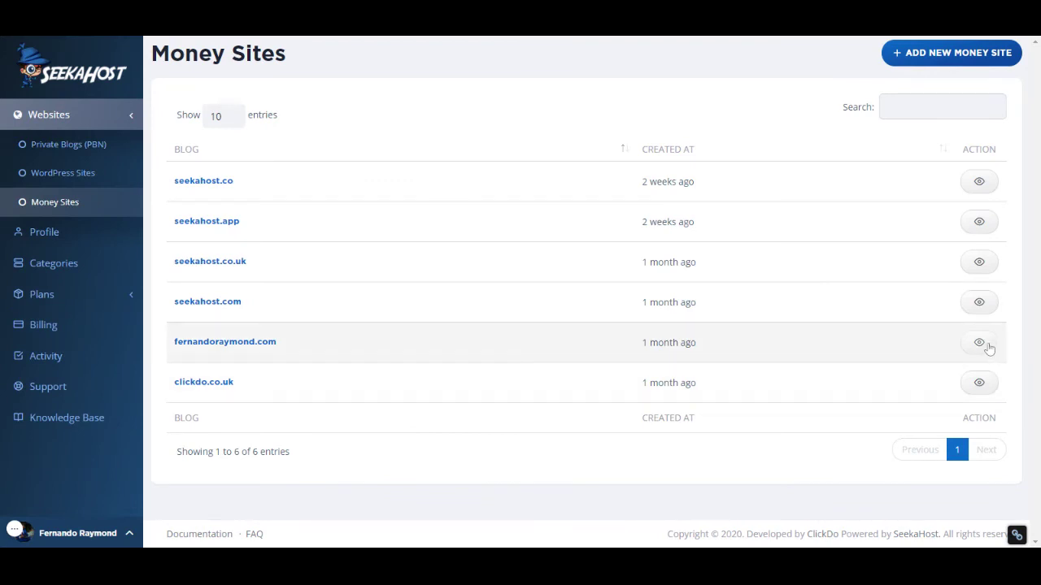
pyautogui.click(989, 348)
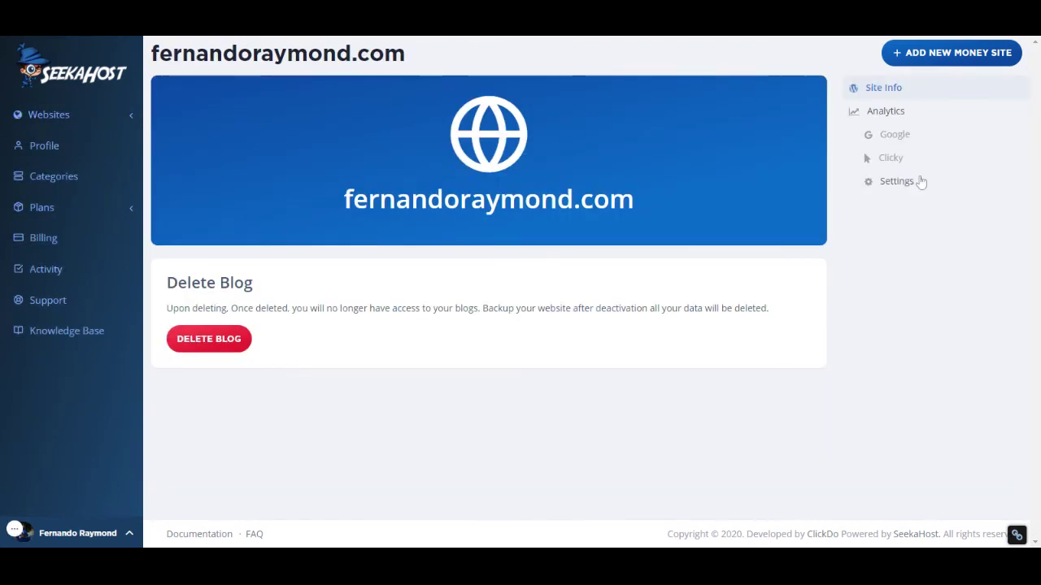
pyautogui.click(898, 168)
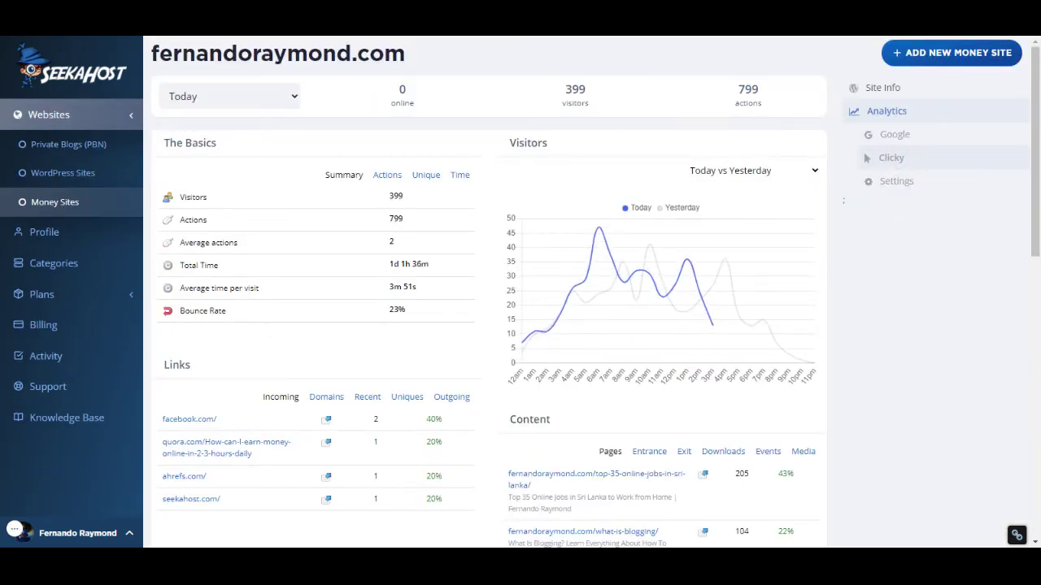
# Step: Look through the money site's Clicky statistics and set the reporting period to Yesterday
pyautogui.scroll(-15, 684, 275)
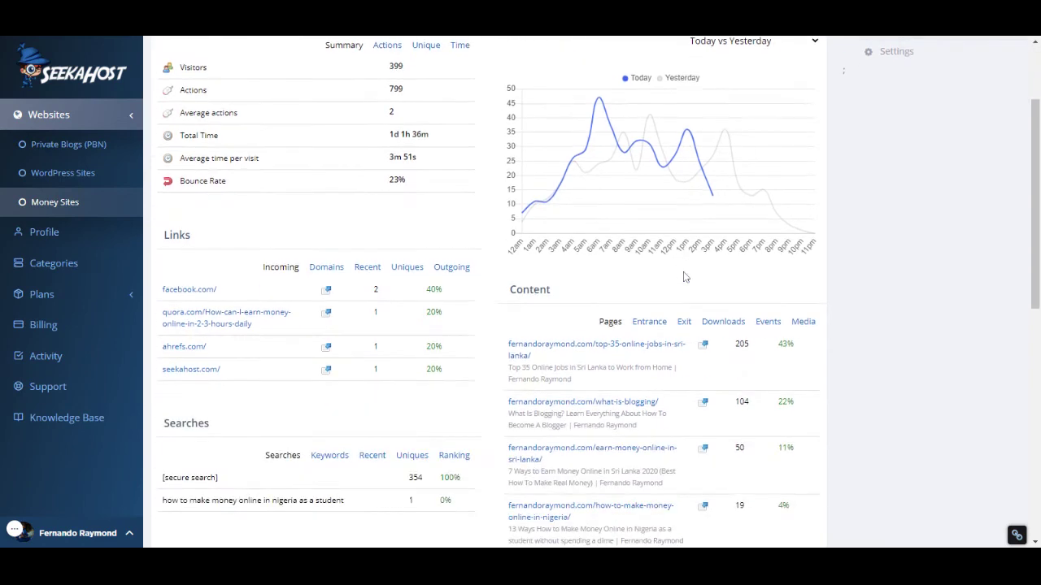
pyautogui.scroll(15, 694, 306)
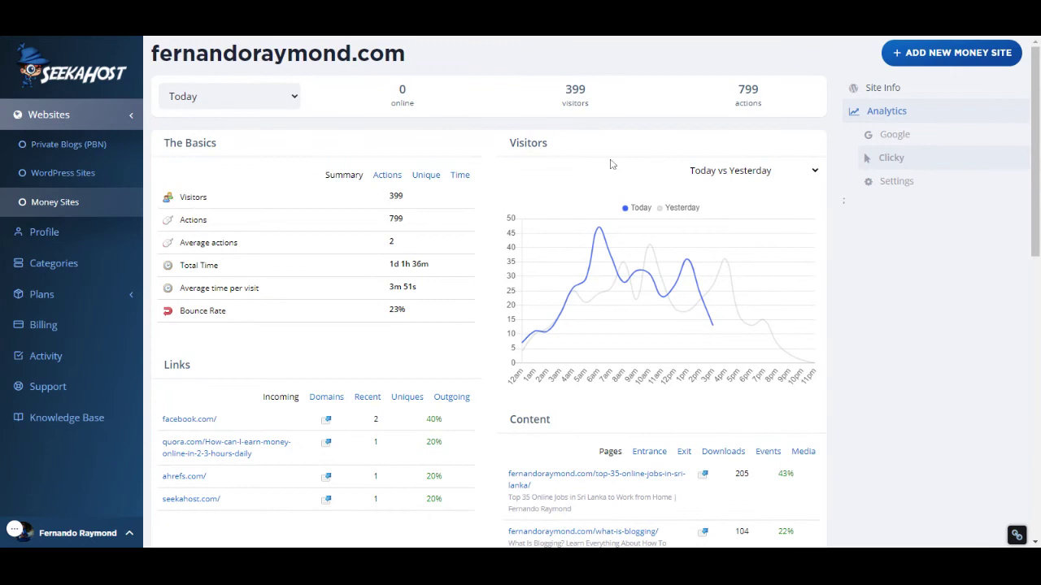
pyautogui.click(285, 111)
pyautogui.click(236, 140)
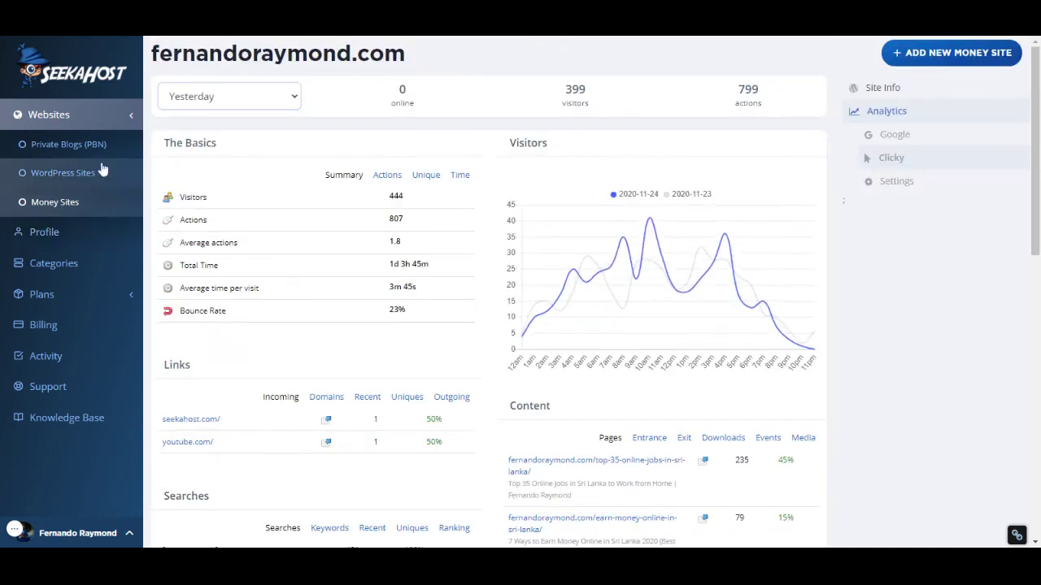
# Step: Look through both pages of the private blog list and check the blog info of london-hosts.co.uk before returning to the list
pyautogui.click(94, 155)
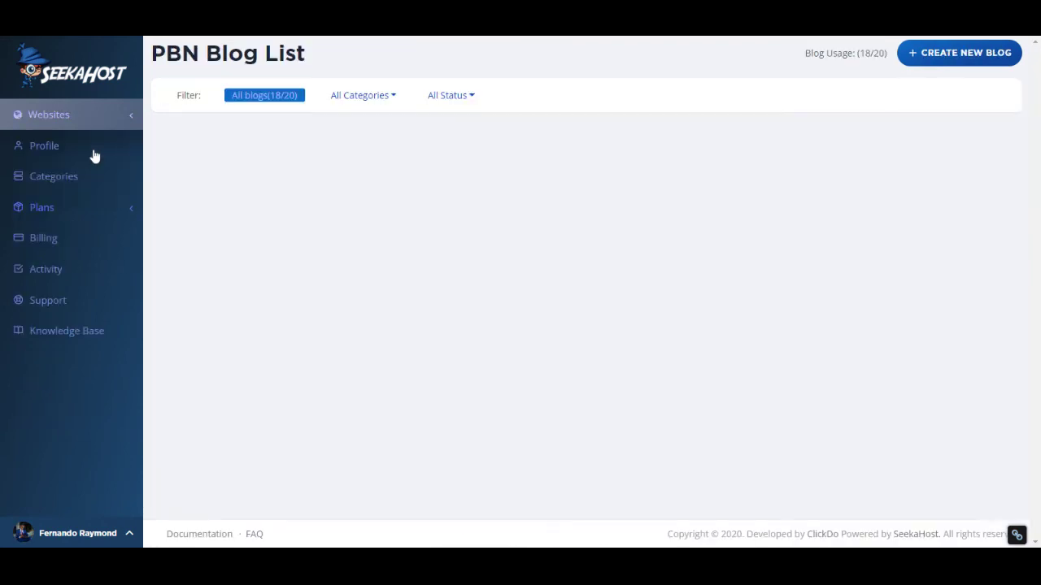
pyautogui.scroll(-2, 908, 283)
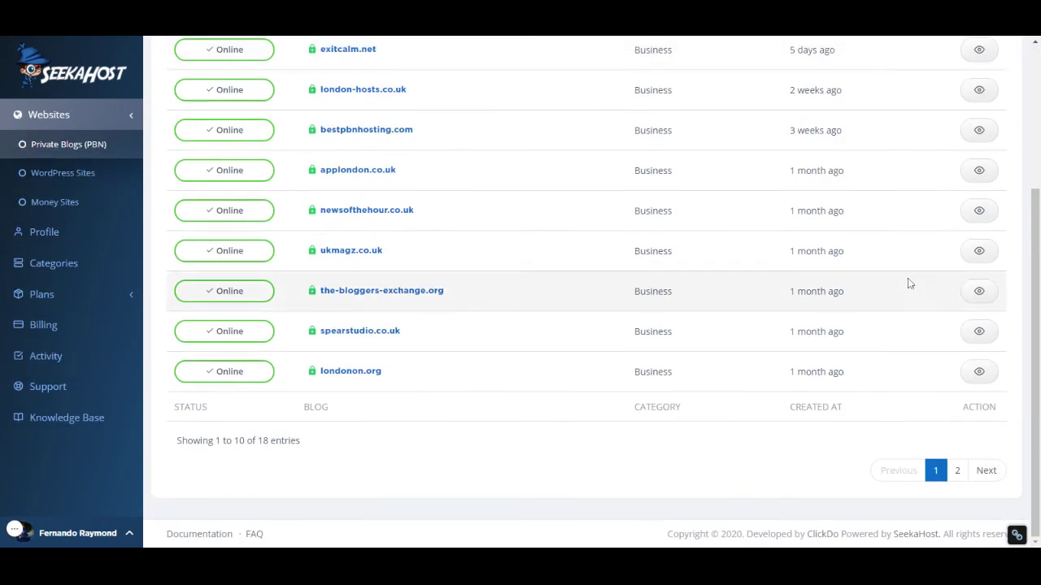
pyautogui.click(958, 470)
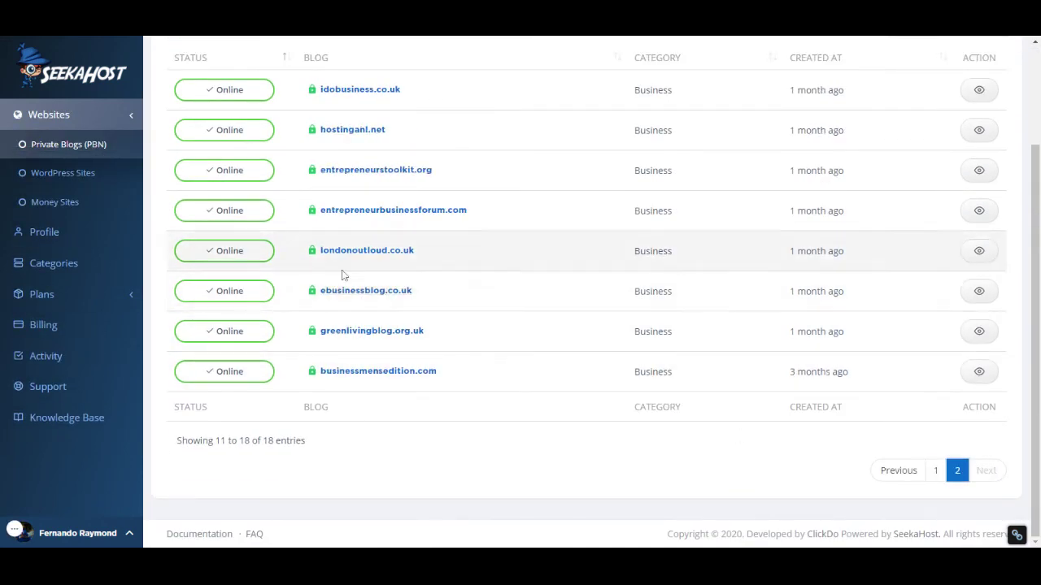
pyautogui.click(970, 160)
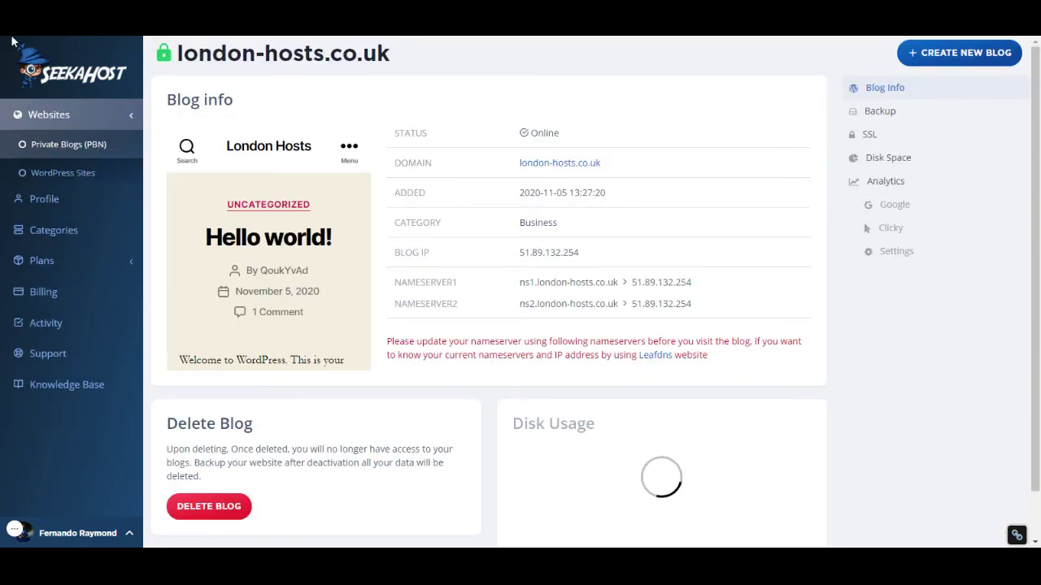
pyautogui.click(11, 38)
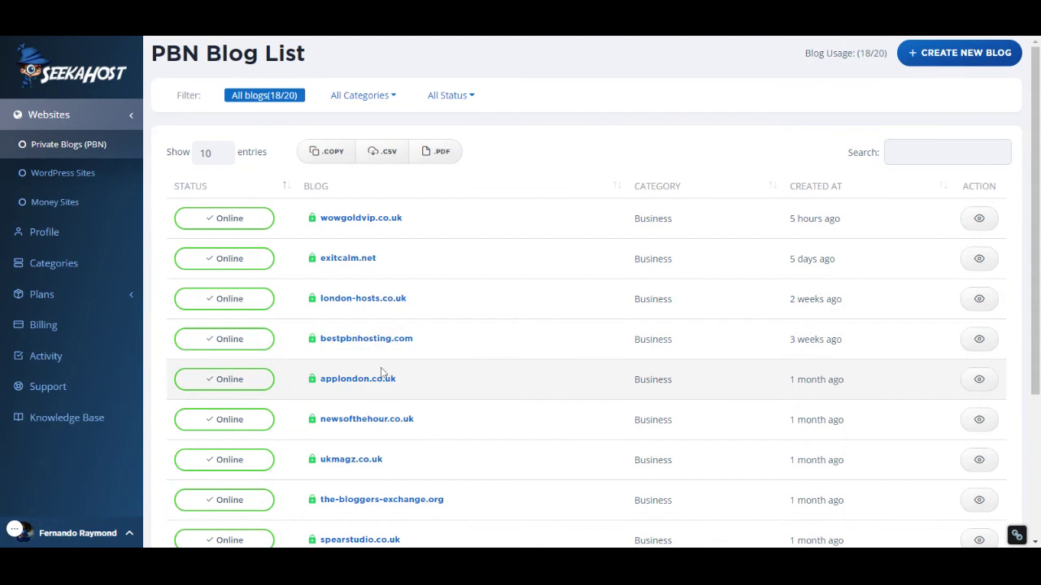
# Step: Open the entrepreneurstoolkit.org blog from the second page of the private blog list and view its Clicky statistics
pyautogui.scroll(-5, 476, 444)
pyautogui.click(955, 470)
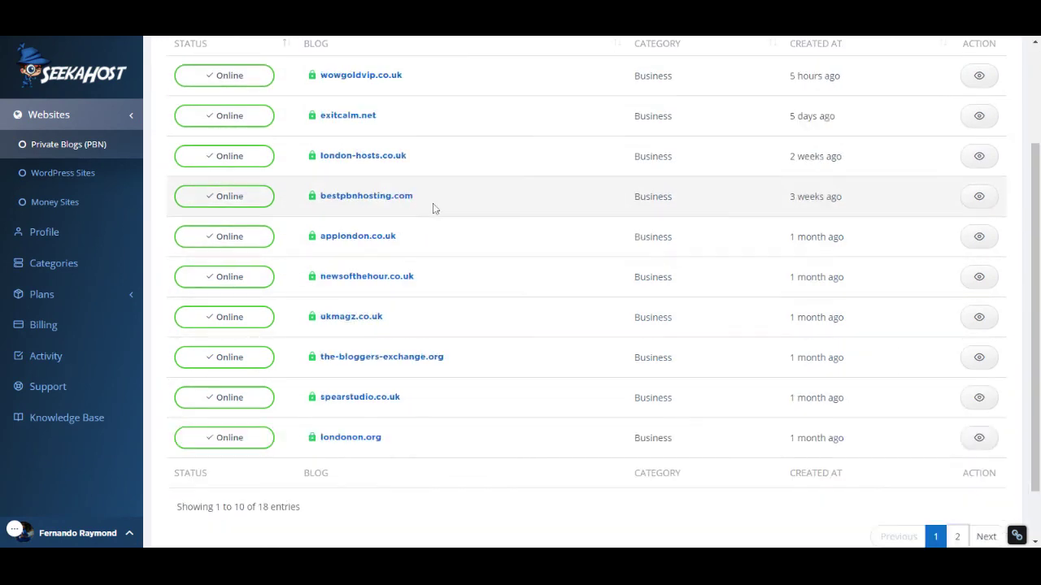
pyautogui.click(957, 537)
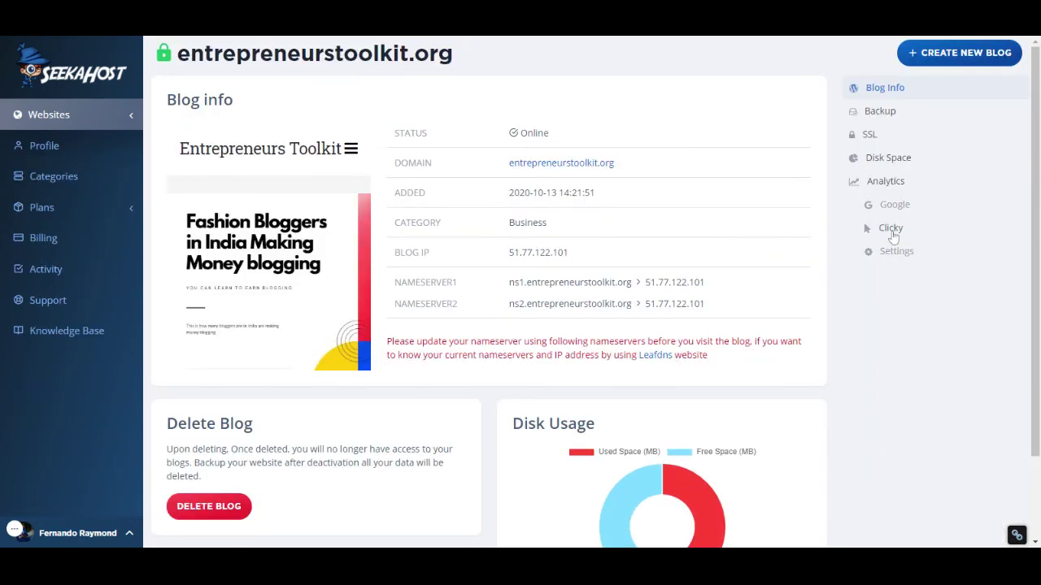
pyautogui.click(892, 231)
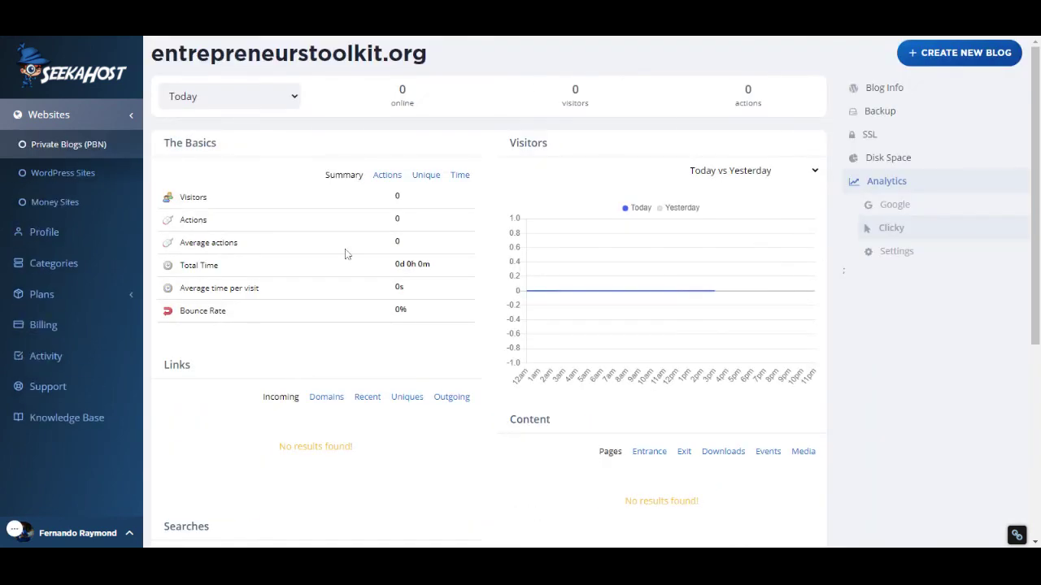